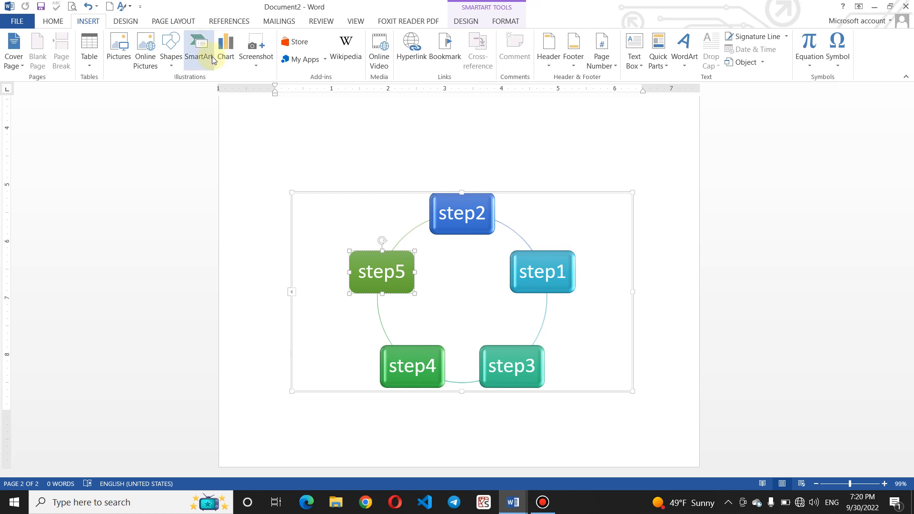
Step: Insert a Captioned Pictures SmartArt graphic from the Picture category
click(212, 59)
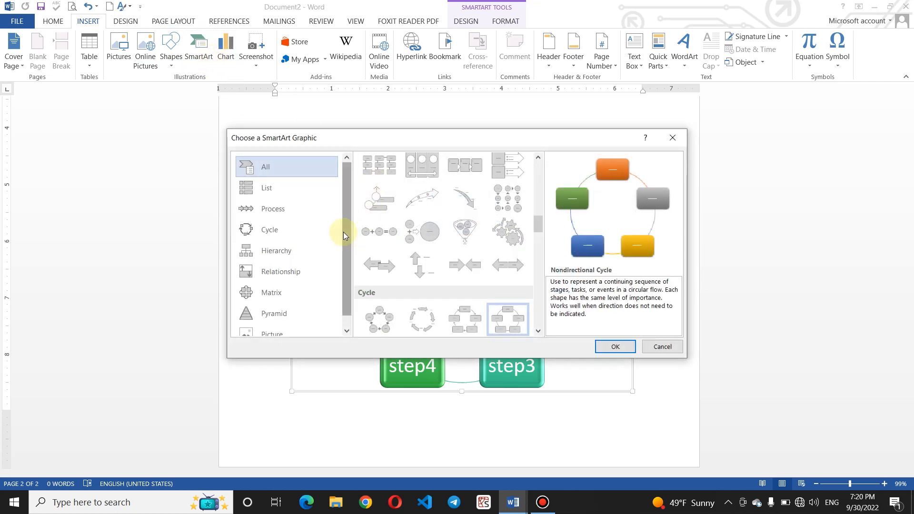
drag(346, 233, 348, 306)
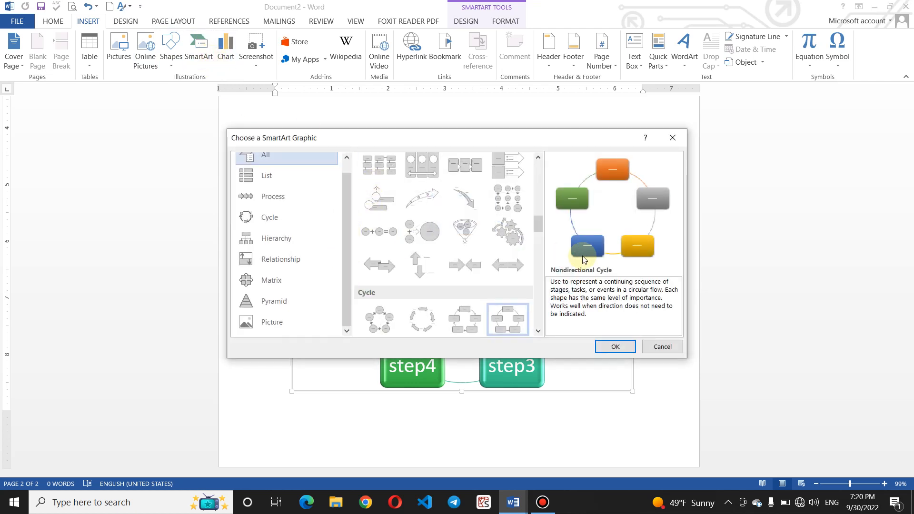
click(304, 261)
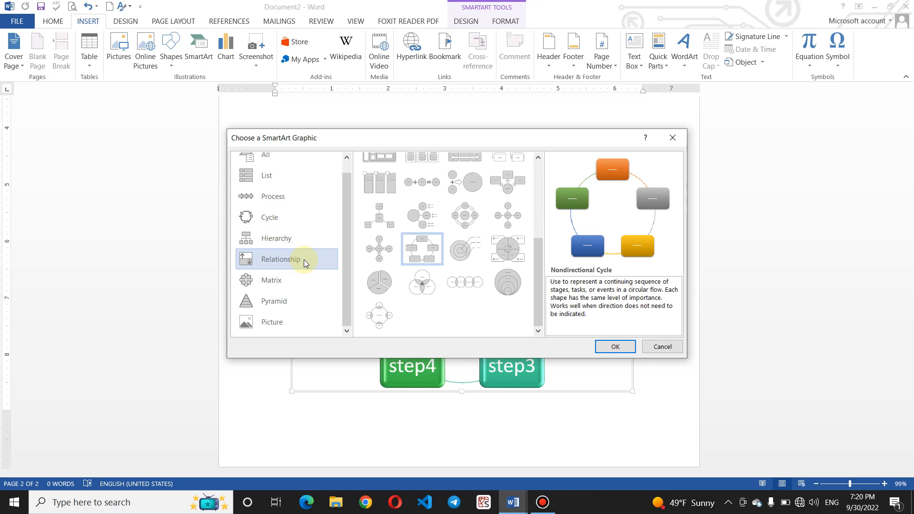
click(291, 299)
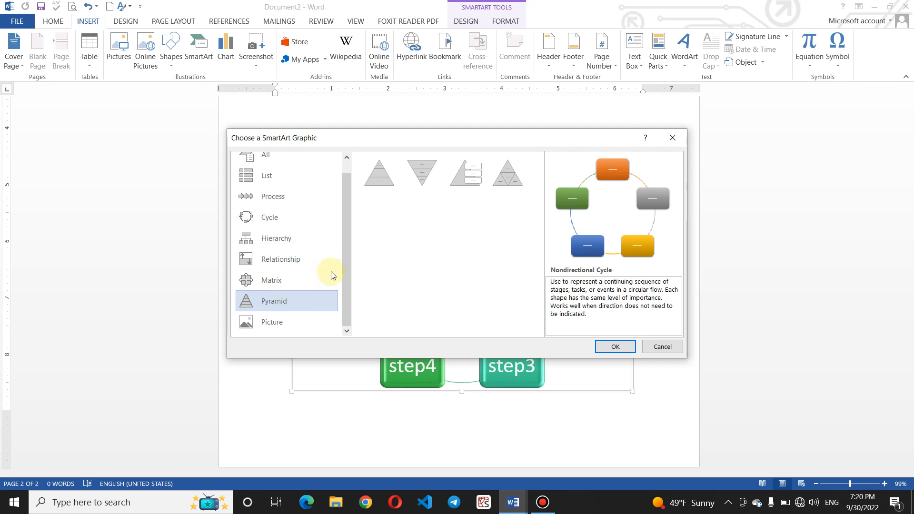
click(315, 316)
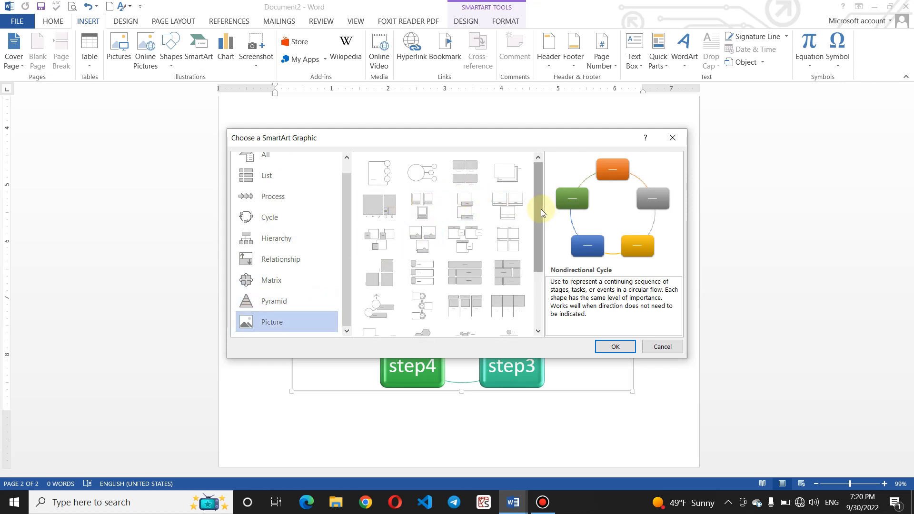
drag(540, 210, 537, 286)
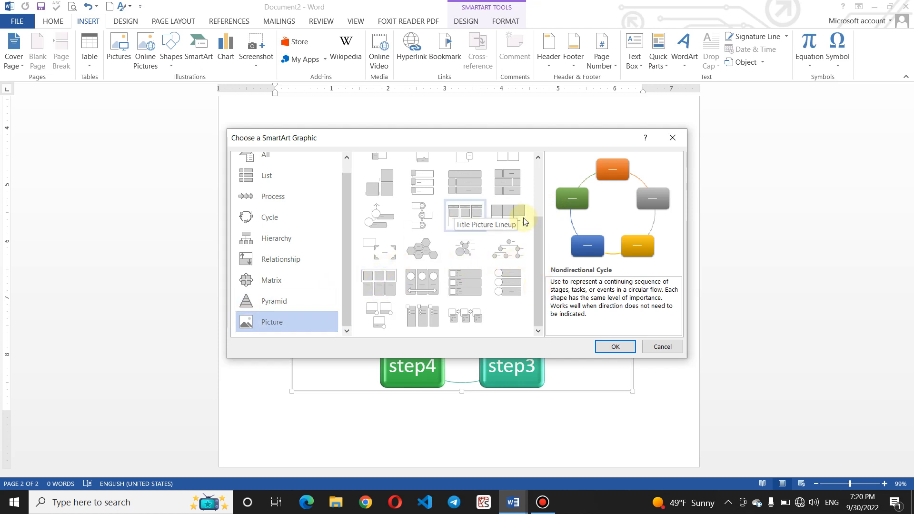
drag(539, 227, 533, 157)
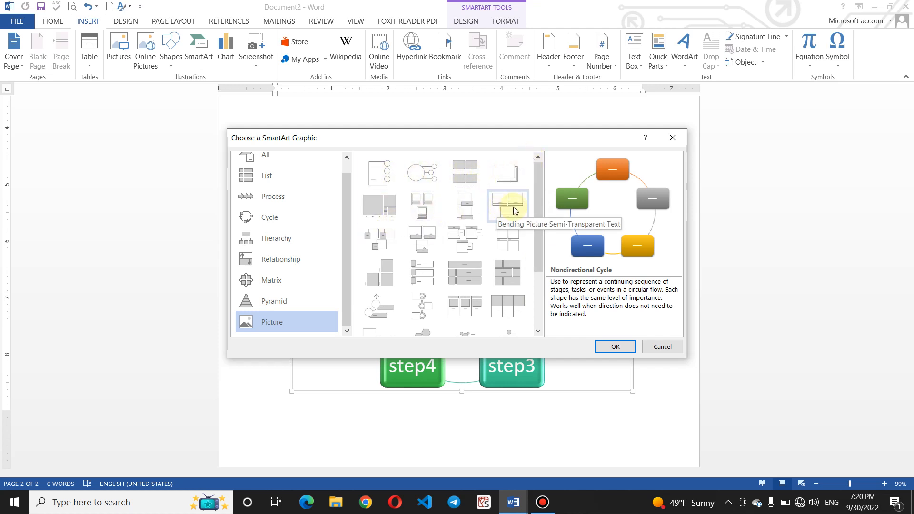
click(417, 205)
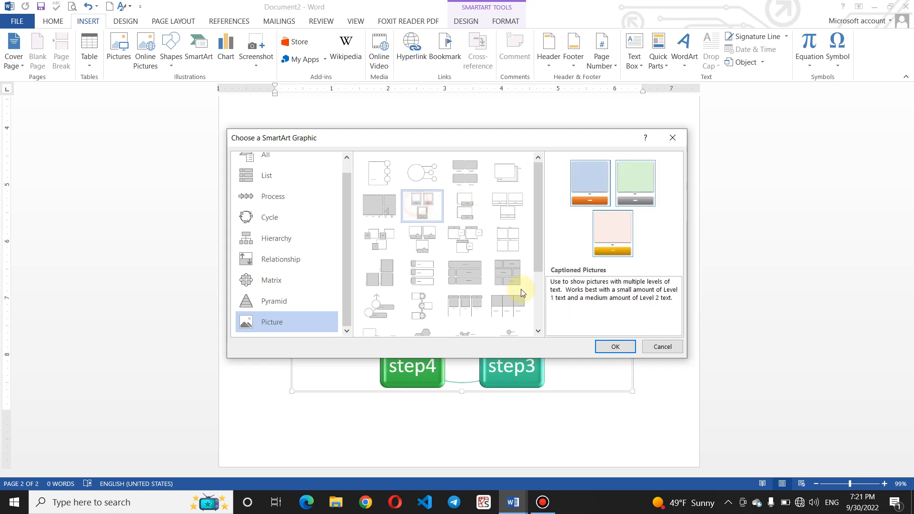
click(616, 347)
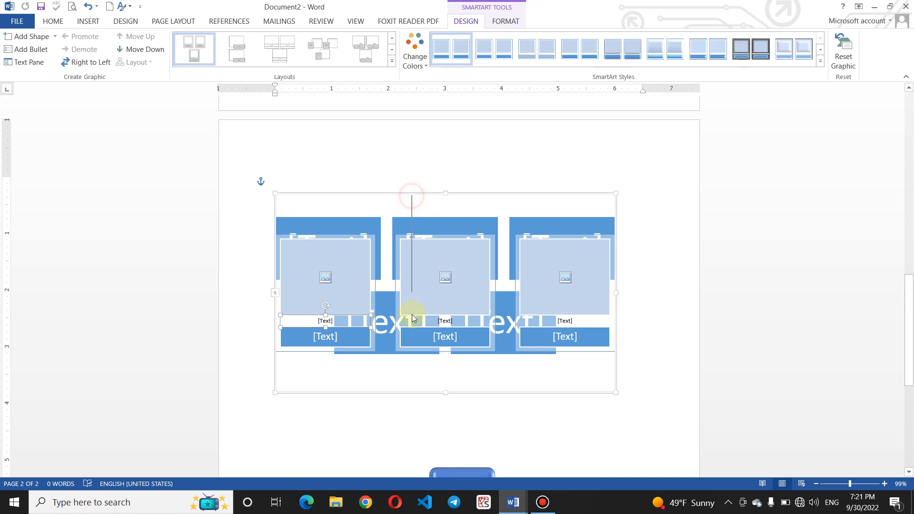
Step: Label the three picture captions of the new graphic "Director", "manager" and "teacher"
drag(412, 314, 413, 312)
click(342, 271)
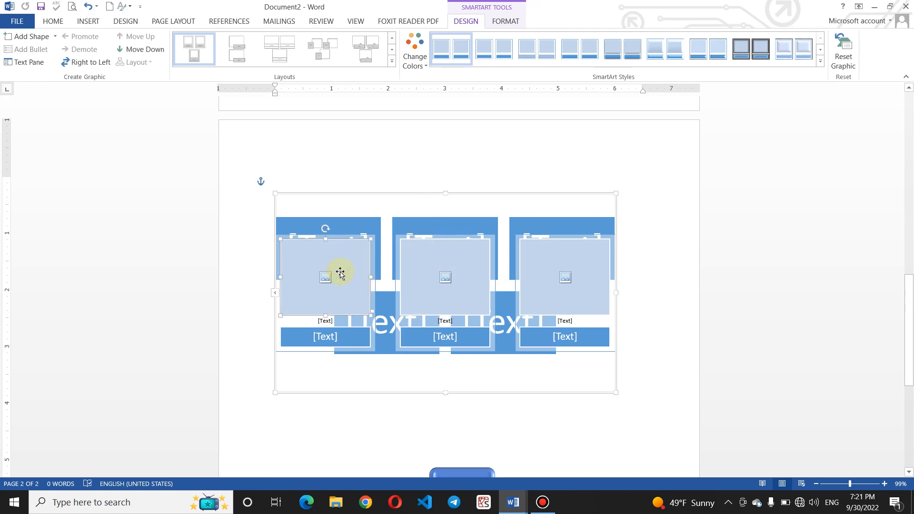
click(343, 338)
text(Director)
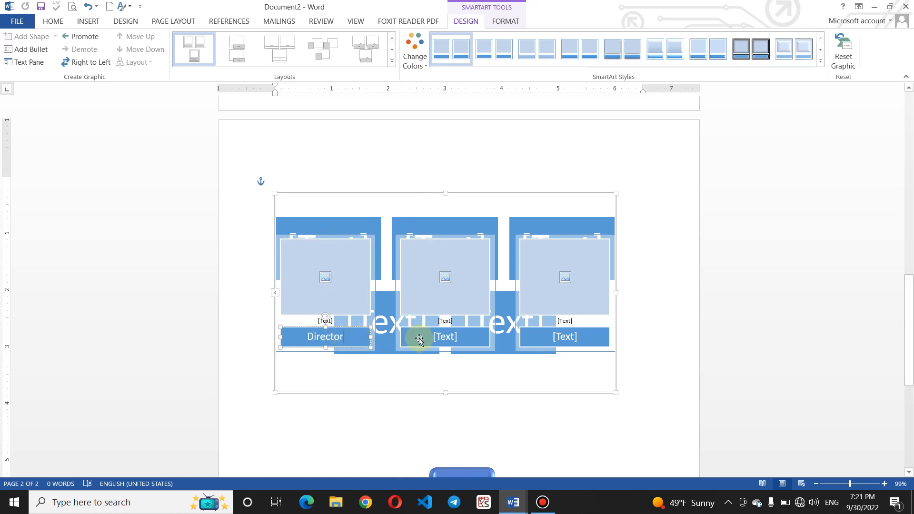
click(442, 337)
text(manager)
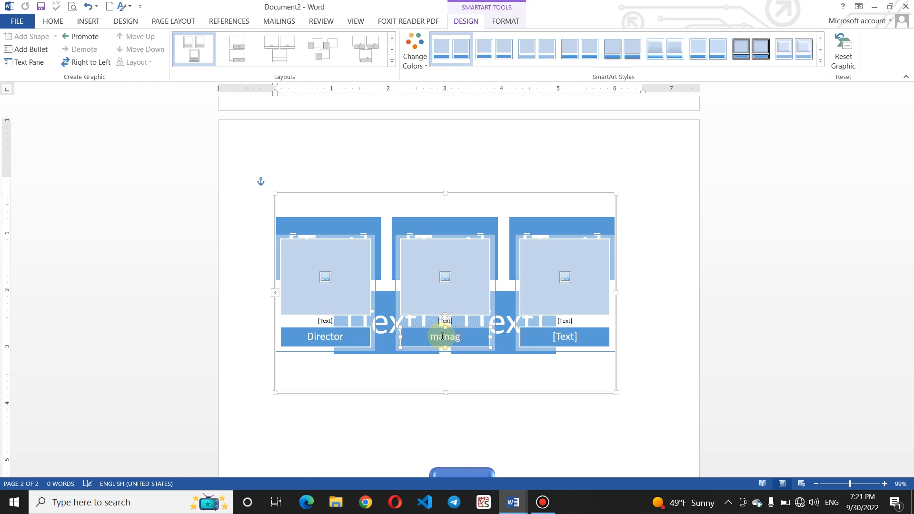
click(572, 338)
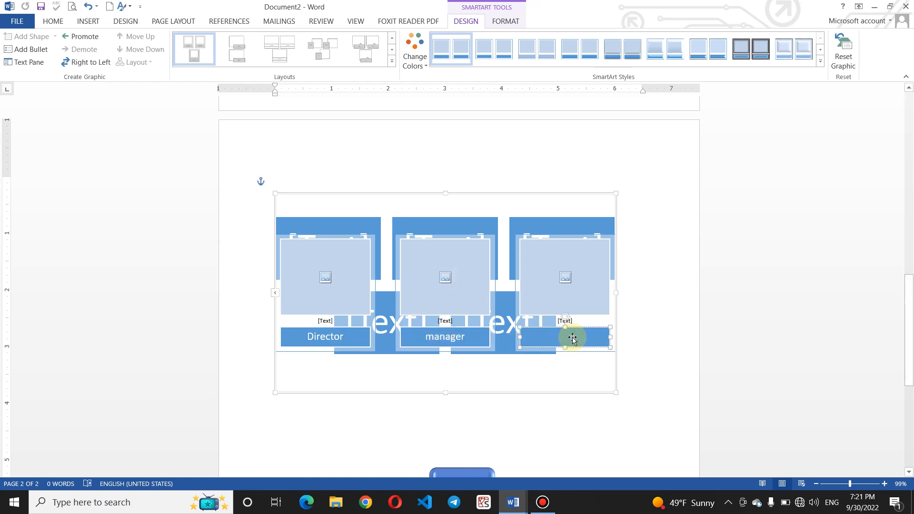
text(tra)
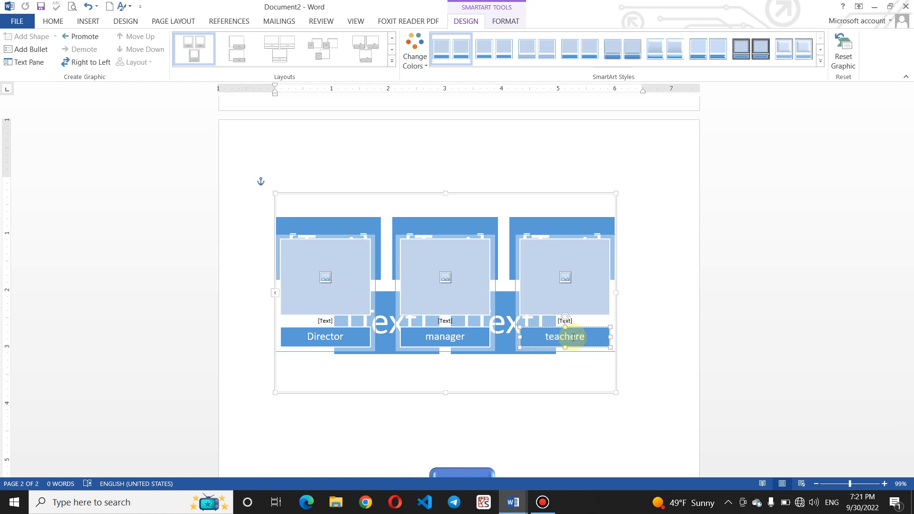
text(chere)
key(BackSpace)
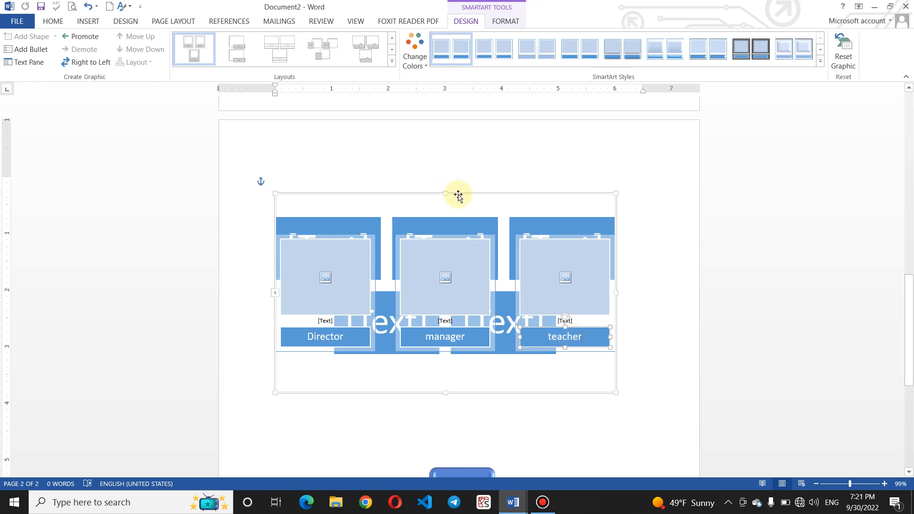
Step: Cut the captioned pictures graphic from the overlapping page and paste it into a new blank document
drag(457, 196, 511, 274)
click(531, 272)
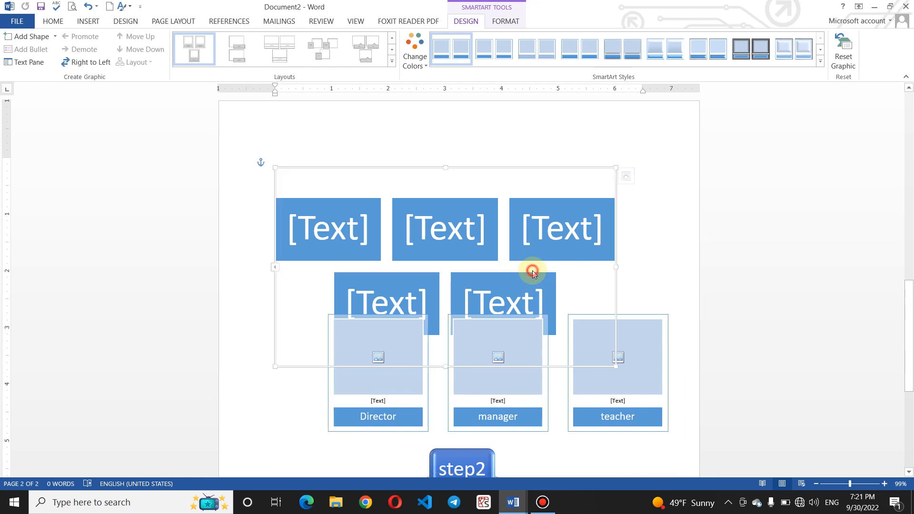
click(539, 404)
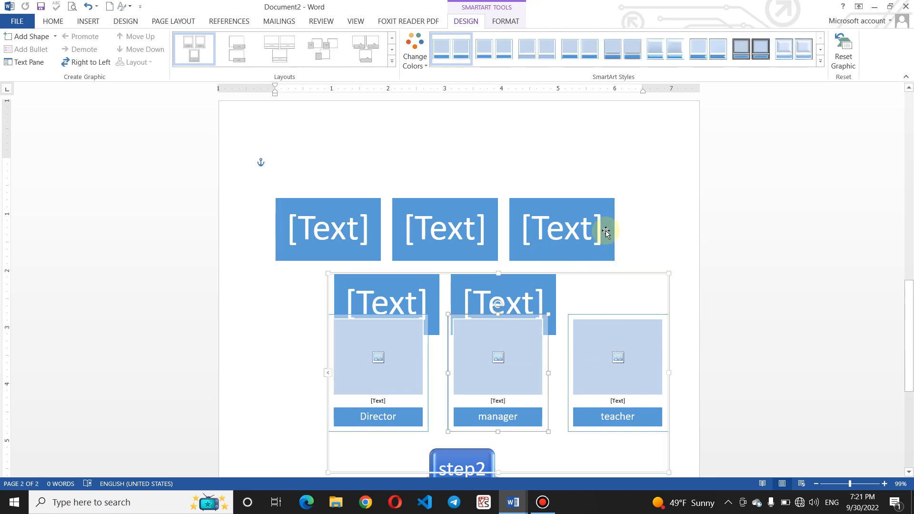
right_click(607, 282)
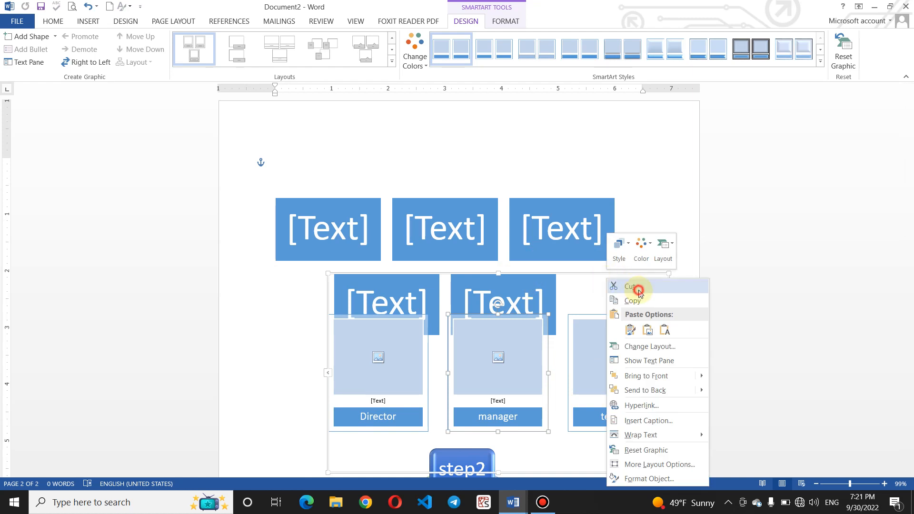
click(637, 289)
drag(909, 286, 909, 360)
scroll(640, 366, up, 8)
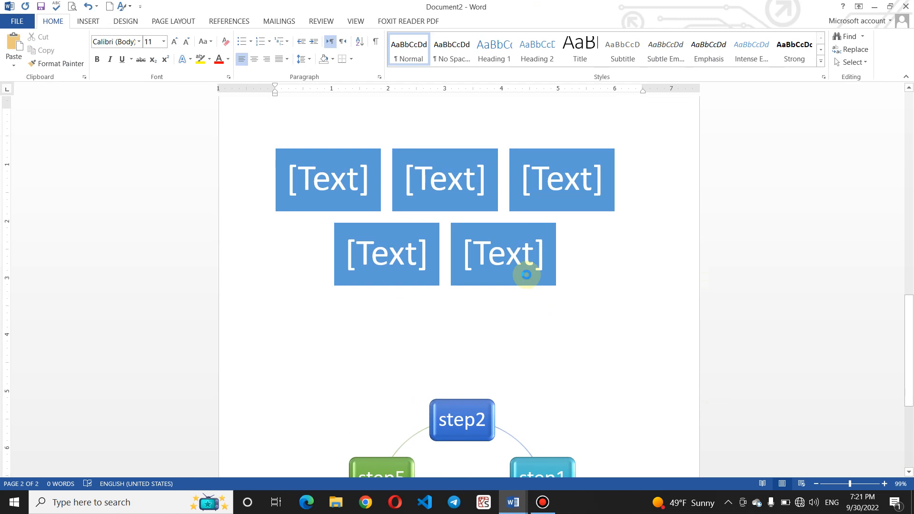
key(ctrl+v)
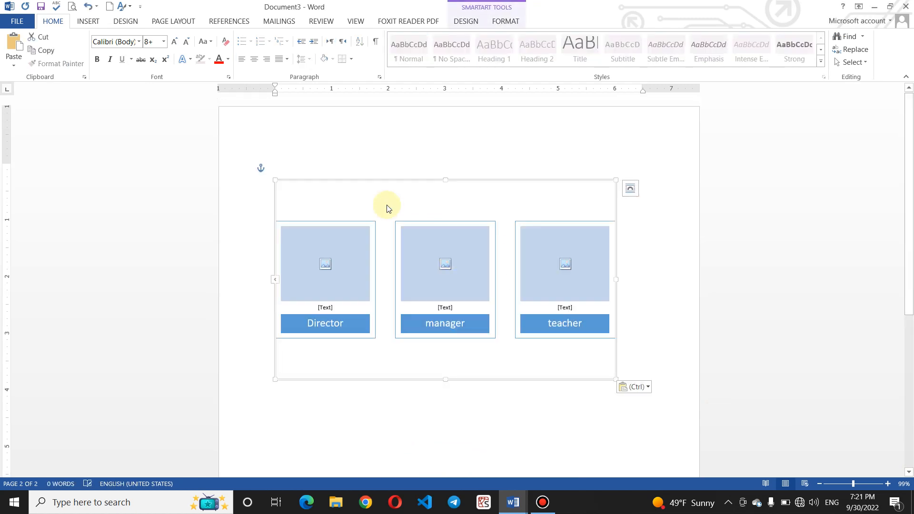
Step: Fill the picture placeholder above "Director" with the file my image.jpeg from the computer
click(341, 278)
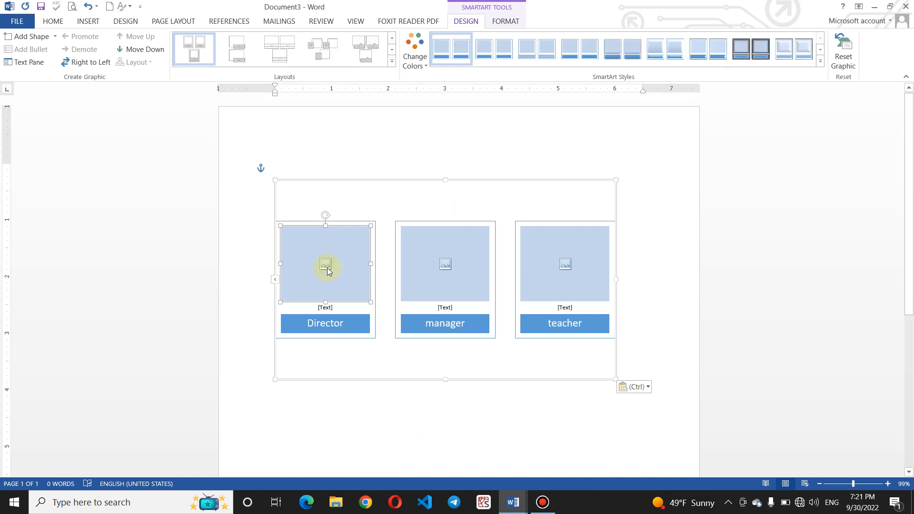
click(326, 265)
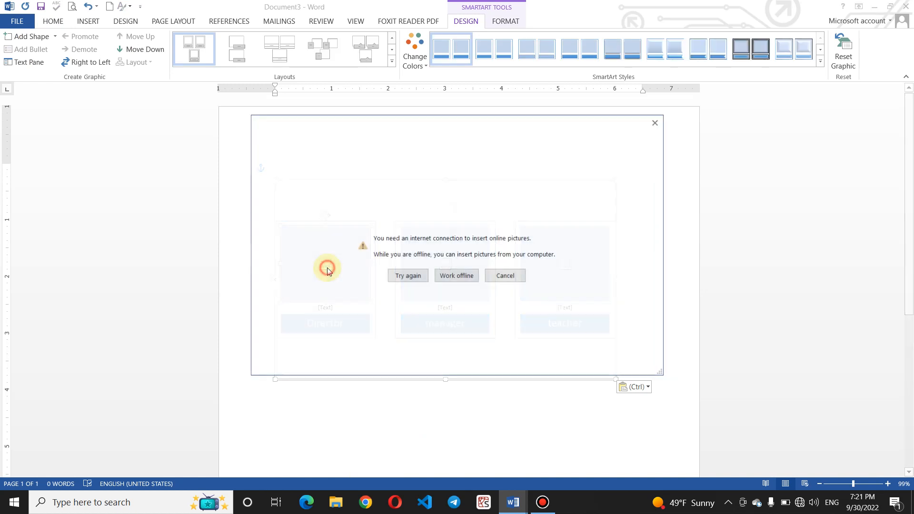
click(457, 276)
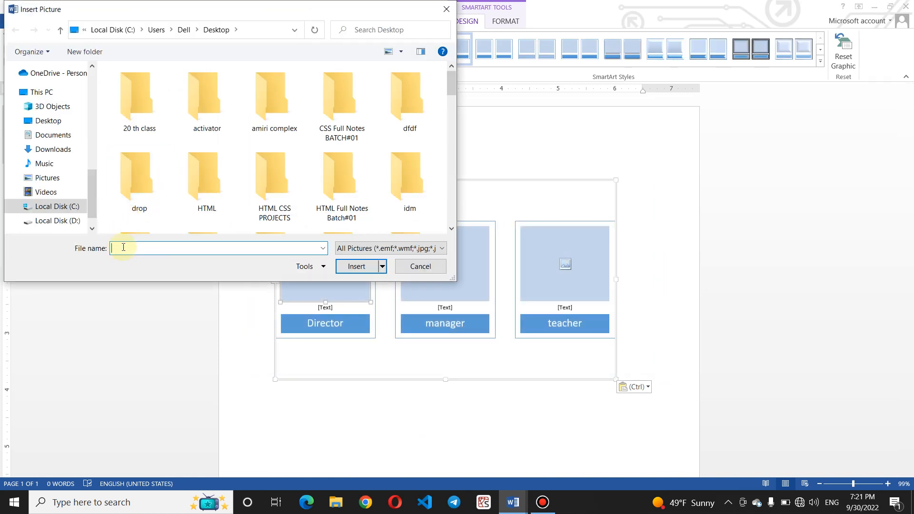
text(my)
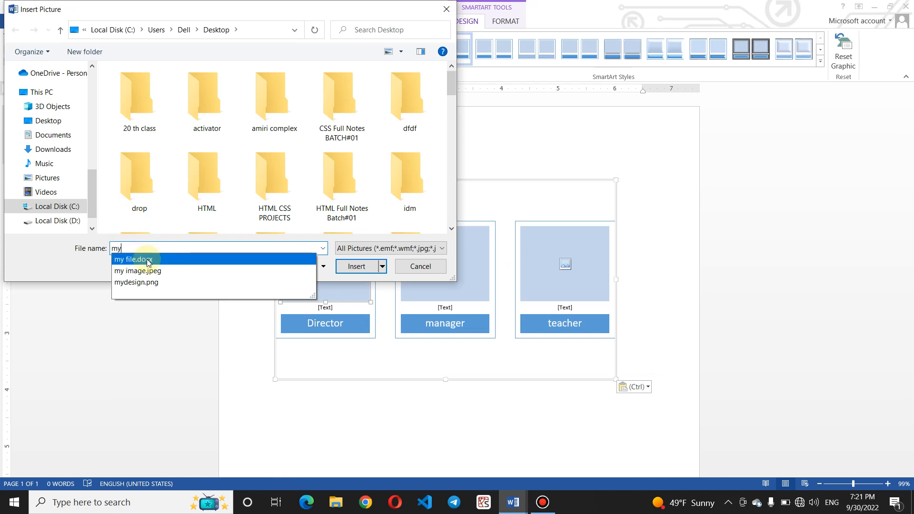
click(212, 271)
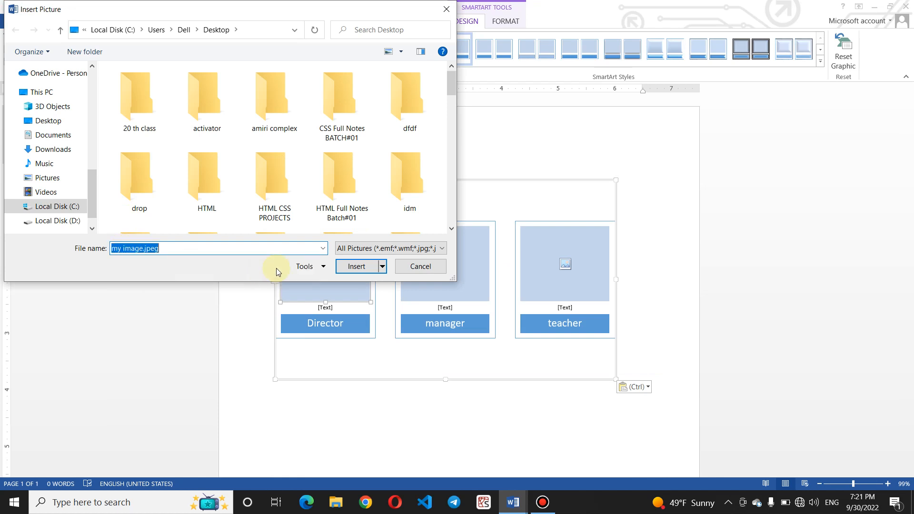
click(357, 268)
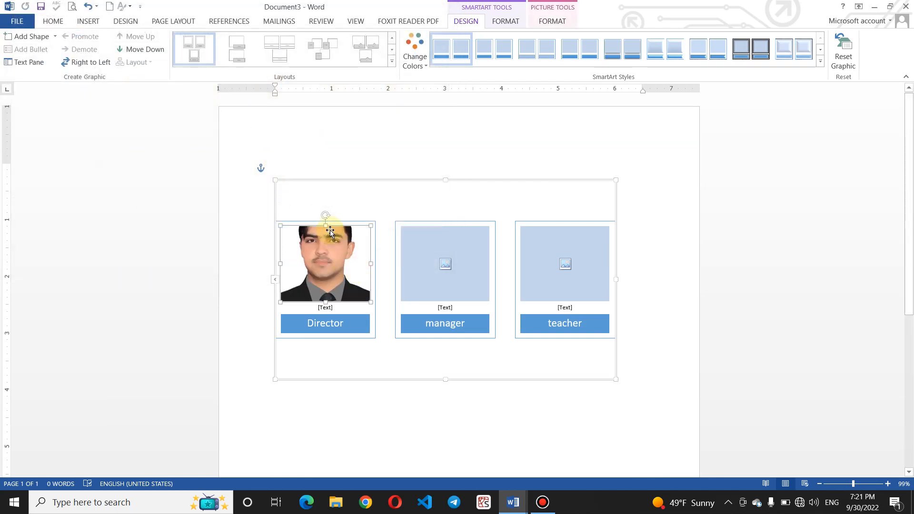
Step: Resize the Director picture freehand to a height of about 1.3 inches
mouse_move(326, 225)
mouse_down()
mouse_move(326, 204)
mouse_move(333, 231)
mouse_up()
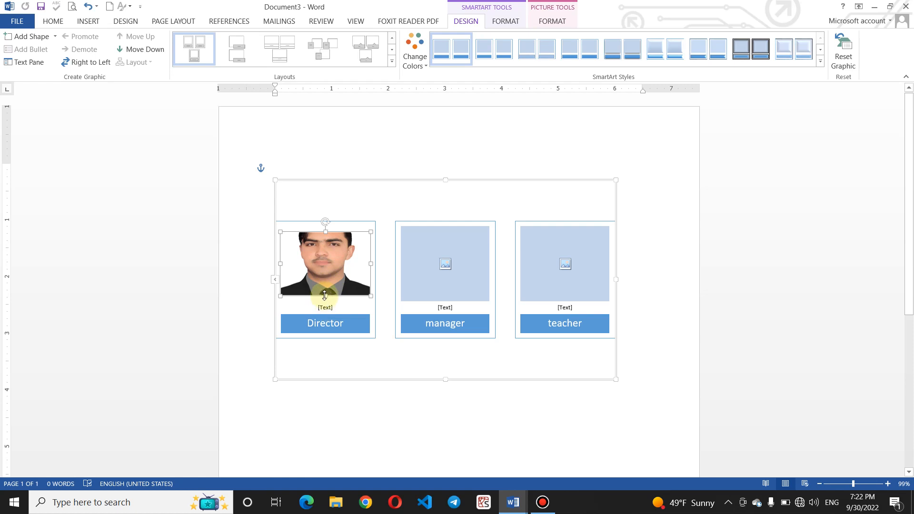
drag(325, 297, 324, 301)
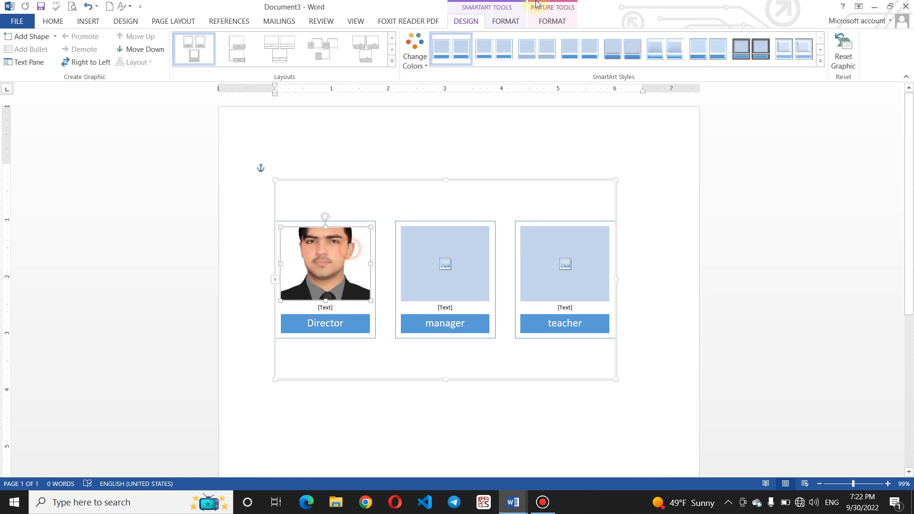
Step: Reduce the Director picture's height to 0.9 inches
click(548, 23)
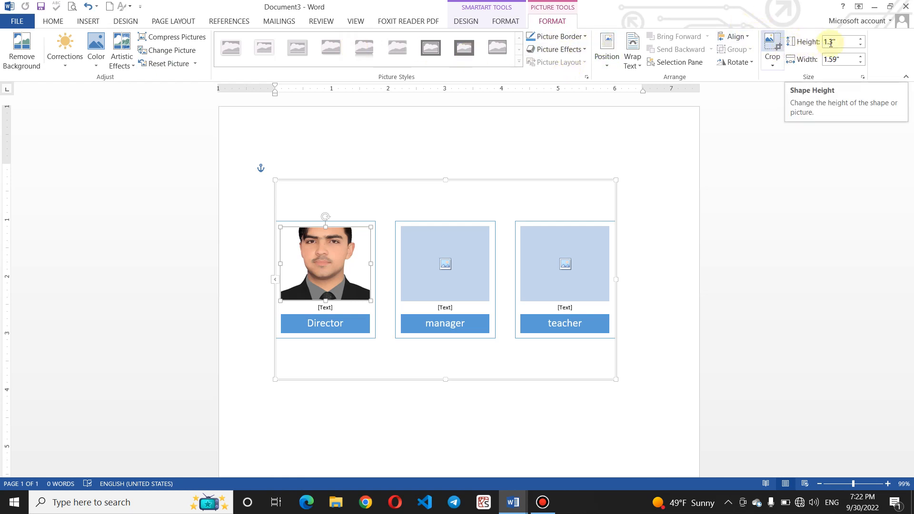
click(861, 45)
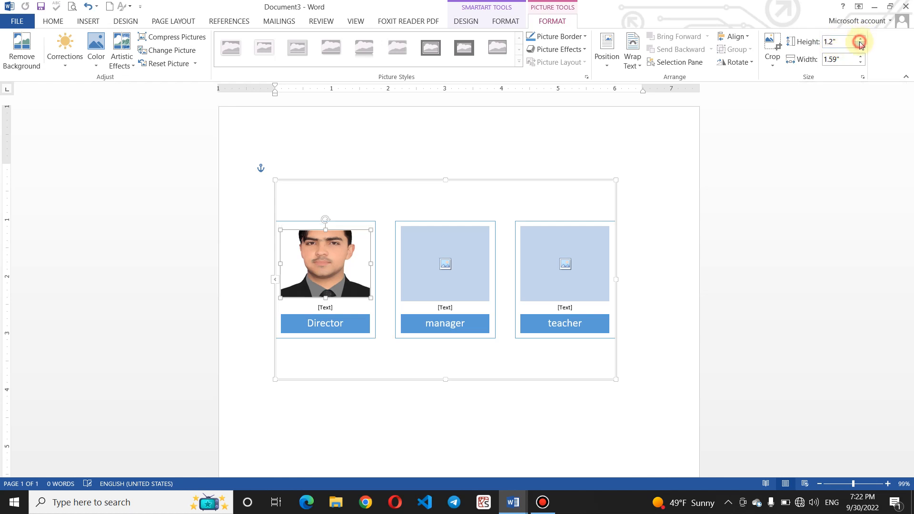
click(861, 46)
click(861, 47)
click(861, 47)
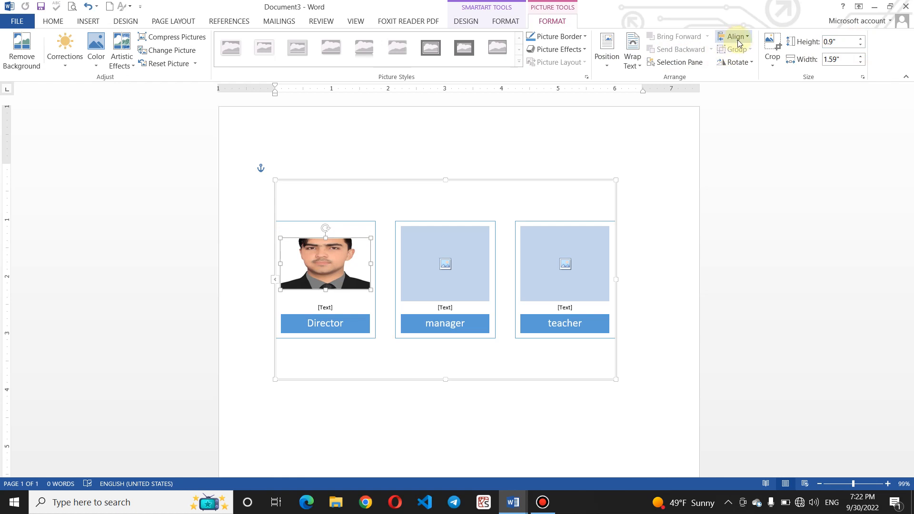
click(555, 40)
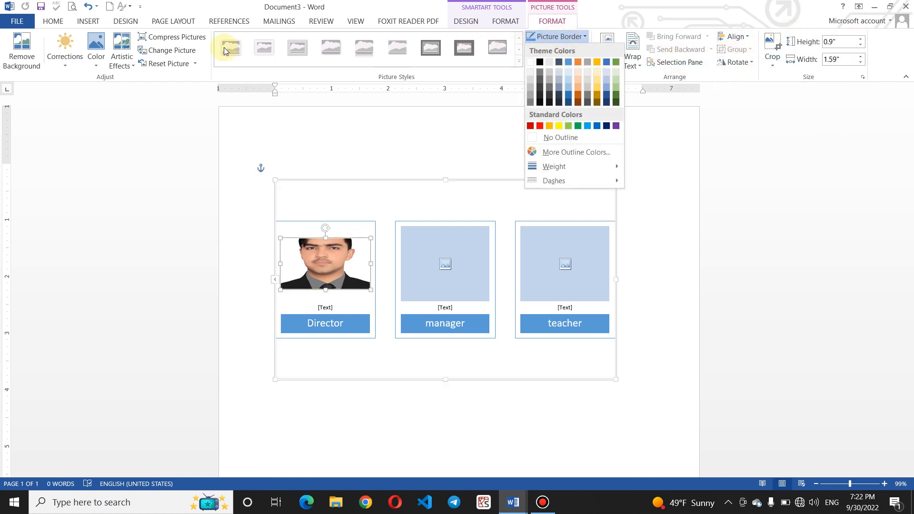
click(162, 50)
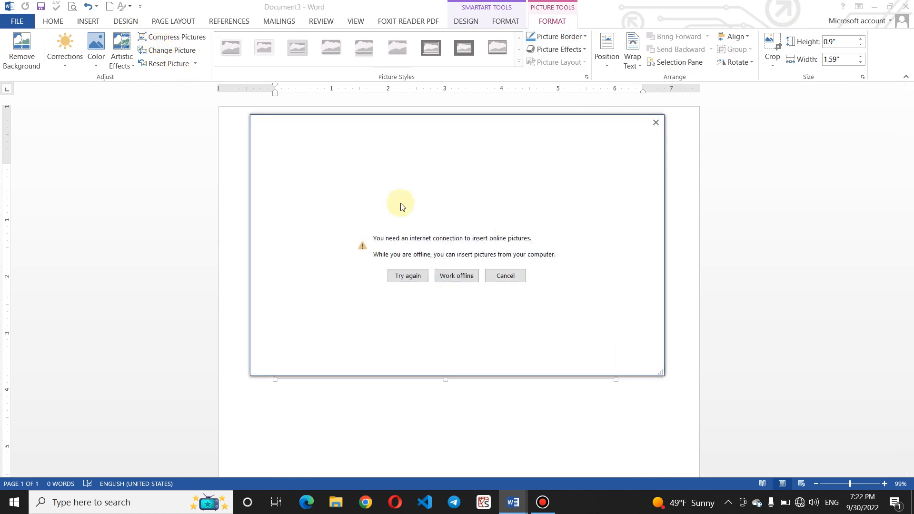
click(655, 122)
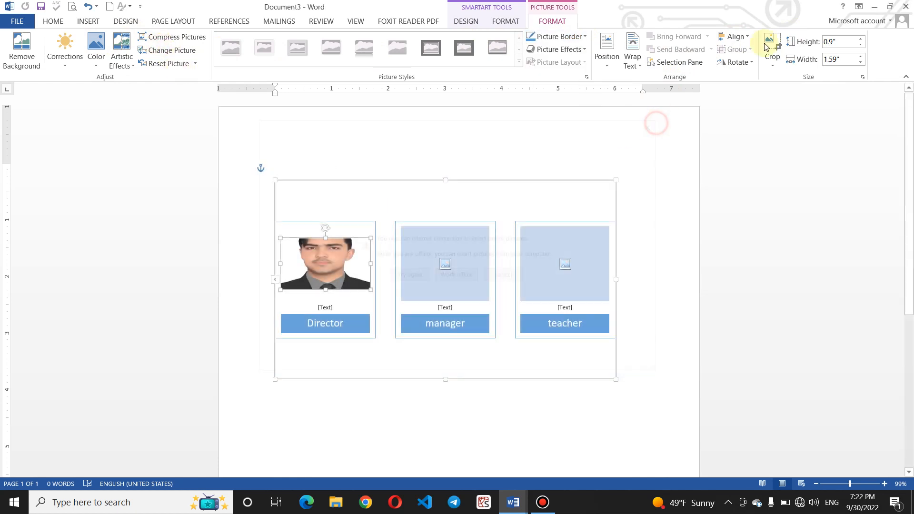
Step: Set the Director picture's height to 1.3 inches
click(860, 39)
click(861, 39)
click(860, 39)
click(861, 39)
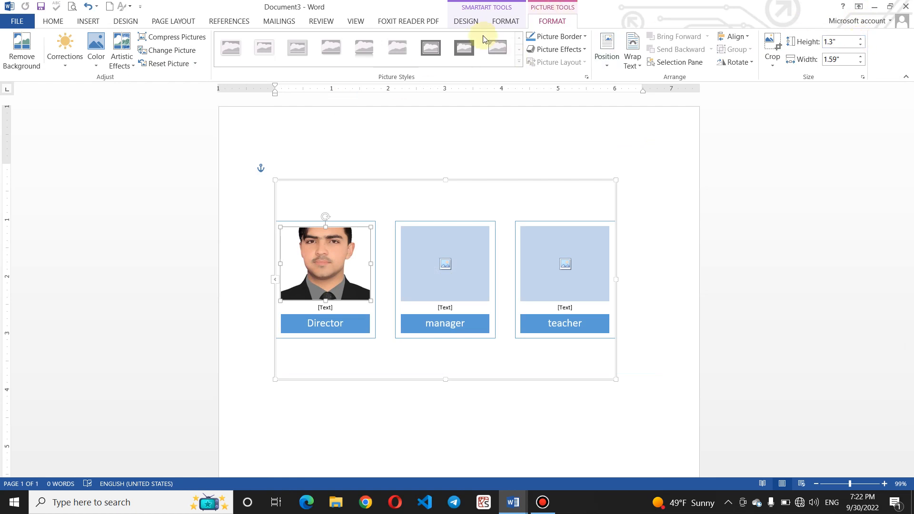
Step: Examine the categories of SmartArt graphics on offer, down to Picture, and leave the gallery without inserting another graphic
click(466, 22)
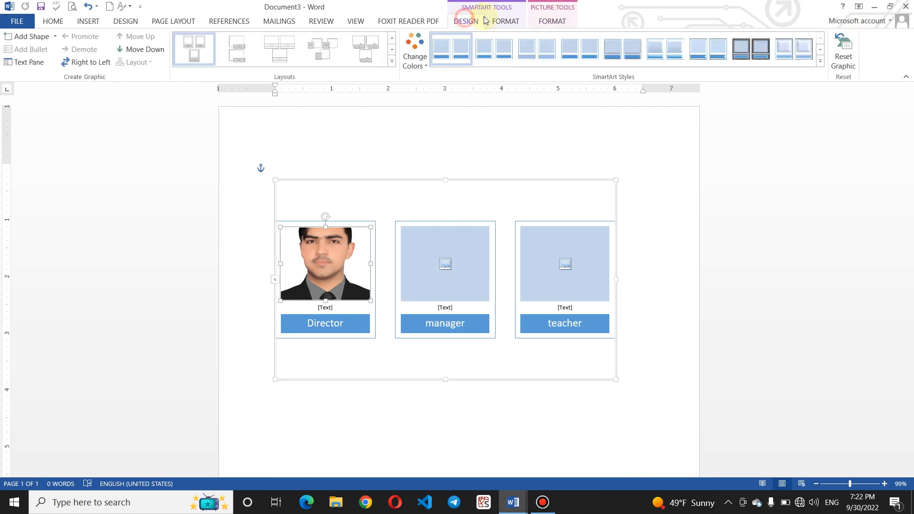
click(513, 20)
click(119, 23)
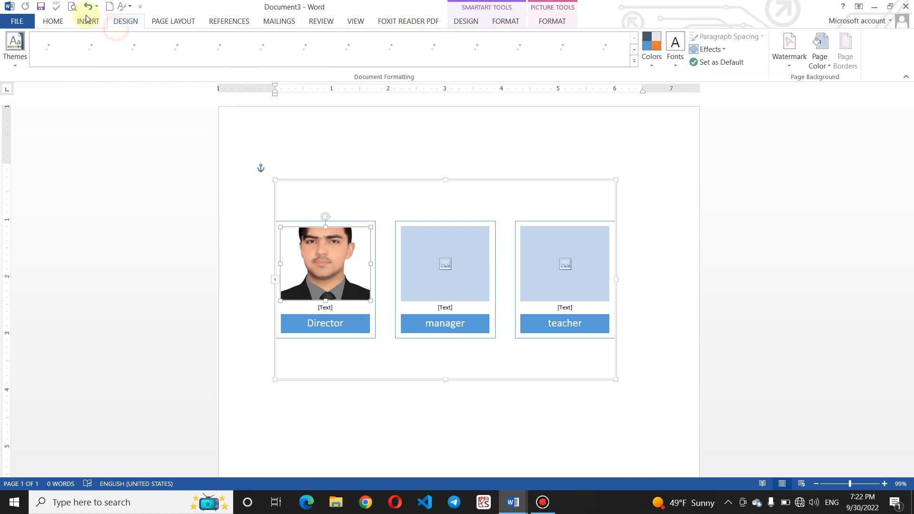
click(88, 21)
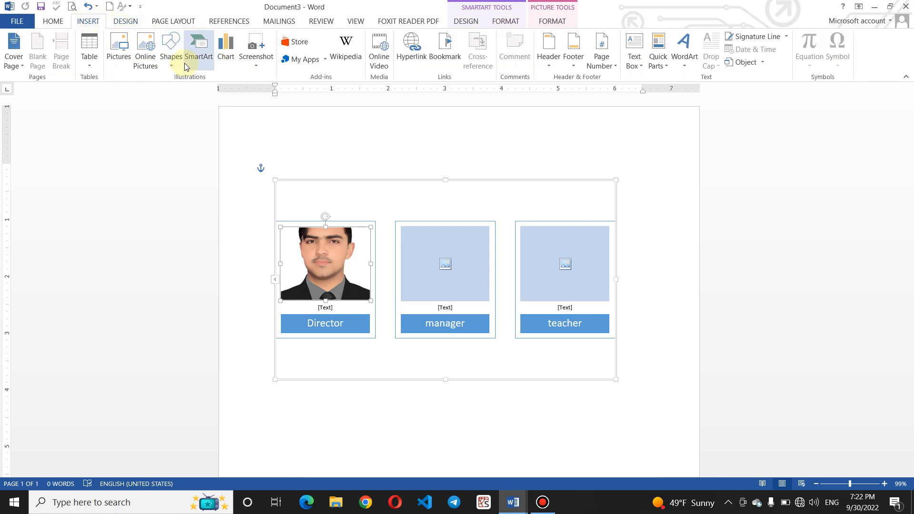
click(201, 54)
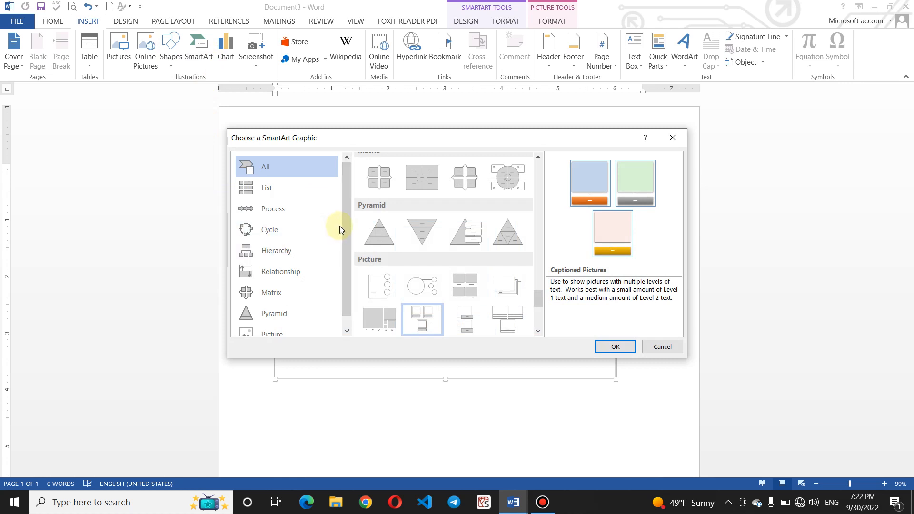
drag(345, 227, 345, 283)
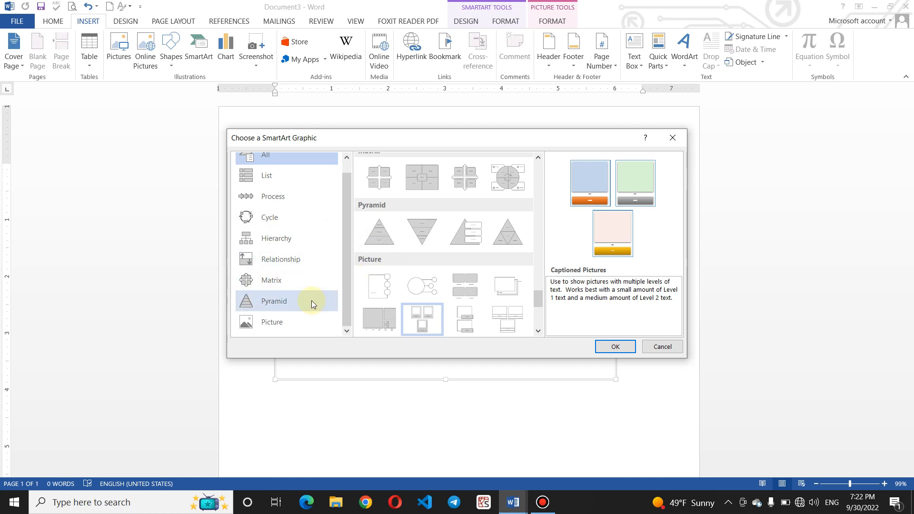
click(674, 137)
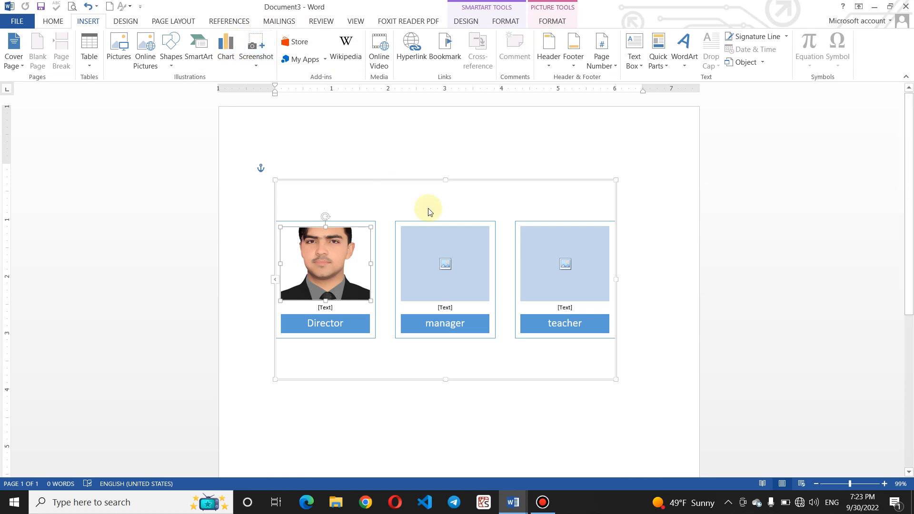
Step: Examine the SmartArt design options for the whole captioned pictures graphic, and deselect it by returning to the document body
click(440, 217)
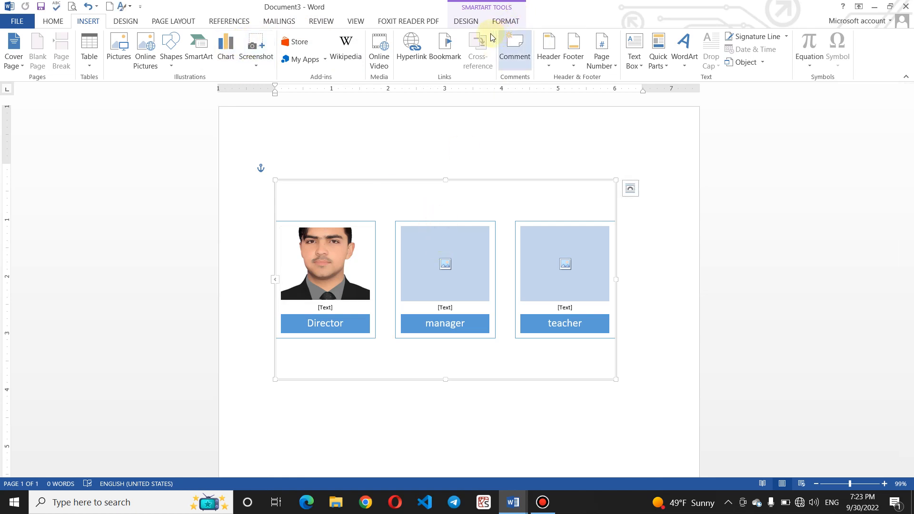
click(466, 22)
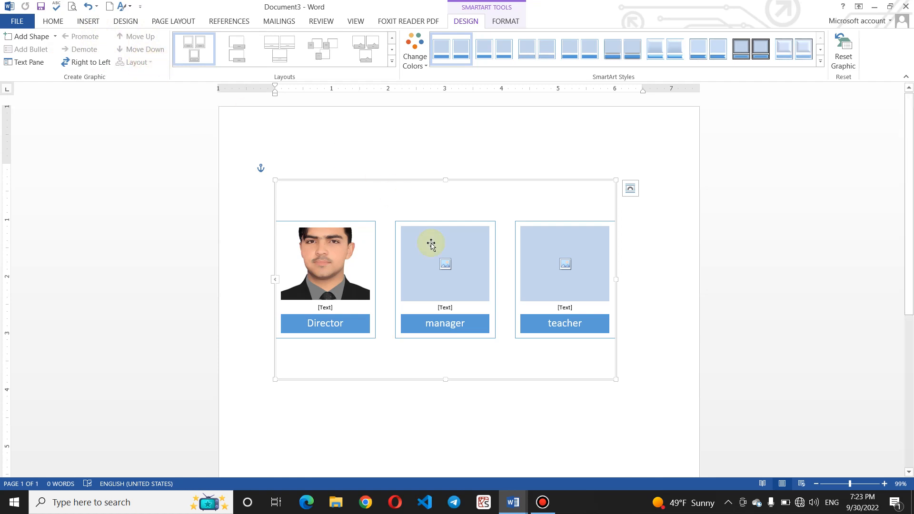
click(439, 257)
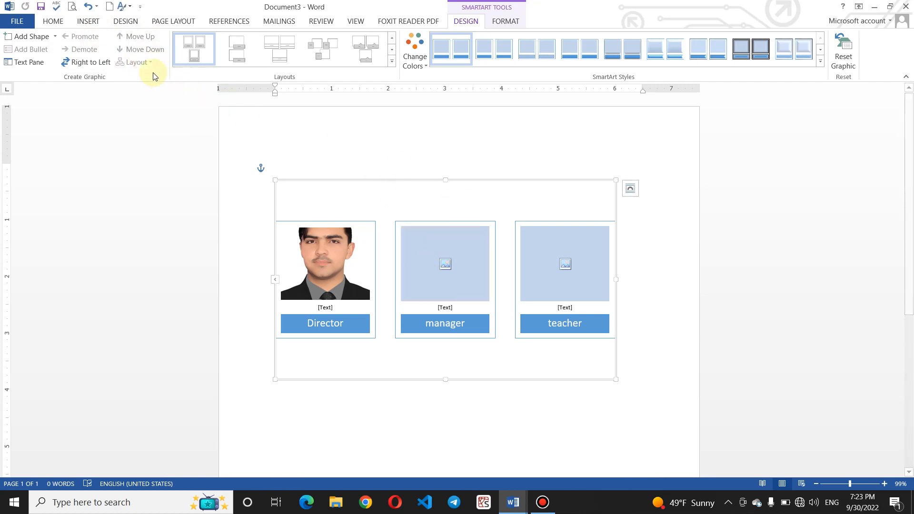
click(557, 138)
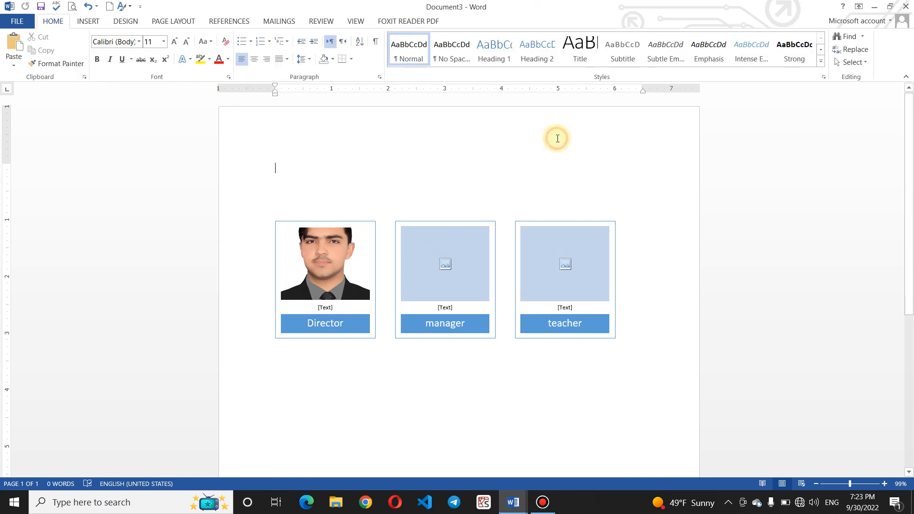
click(95, 22)
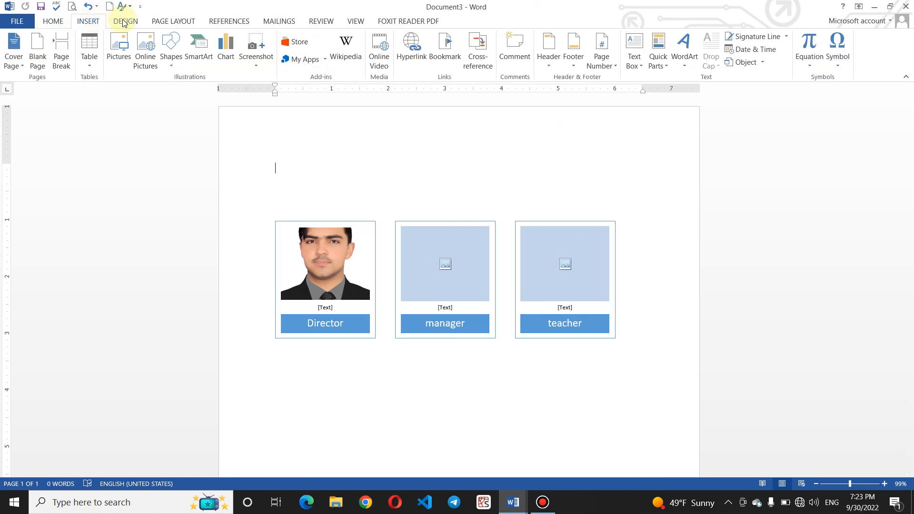